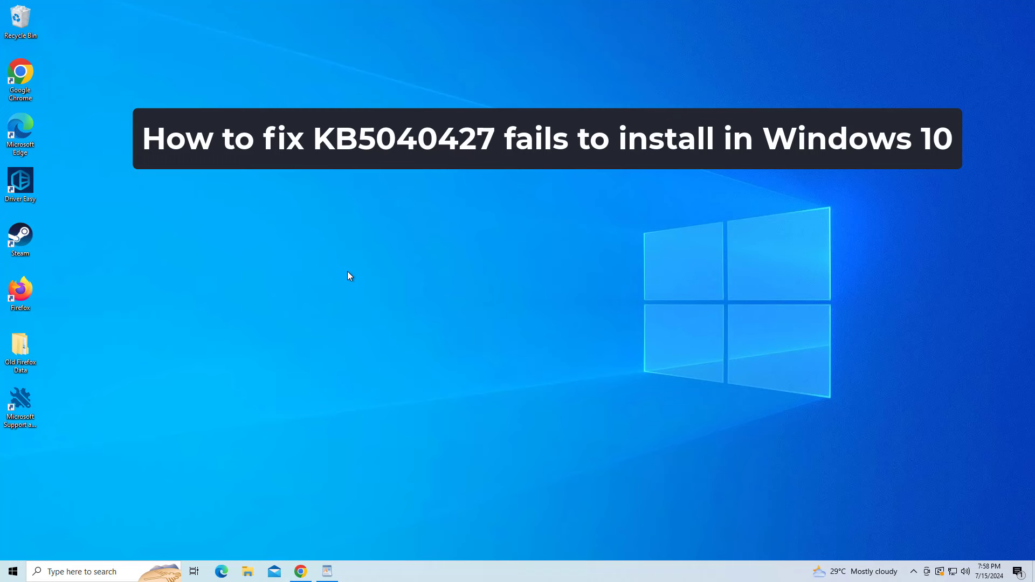
Search Windows for 'fix wi' to find the Windows Update troubleshooting setting.
left_click(87, 572)
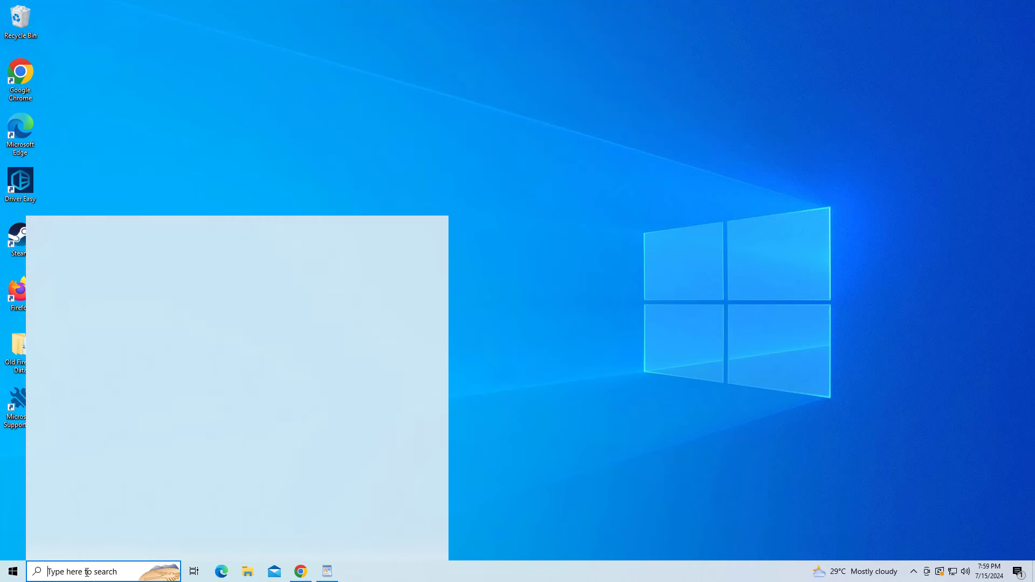
type("fix ")
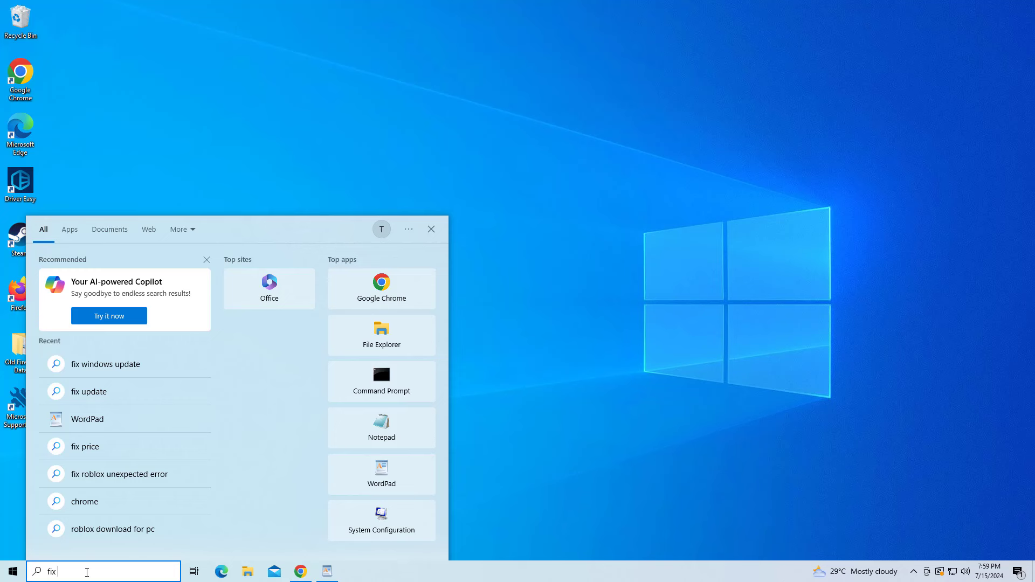
type("wi")
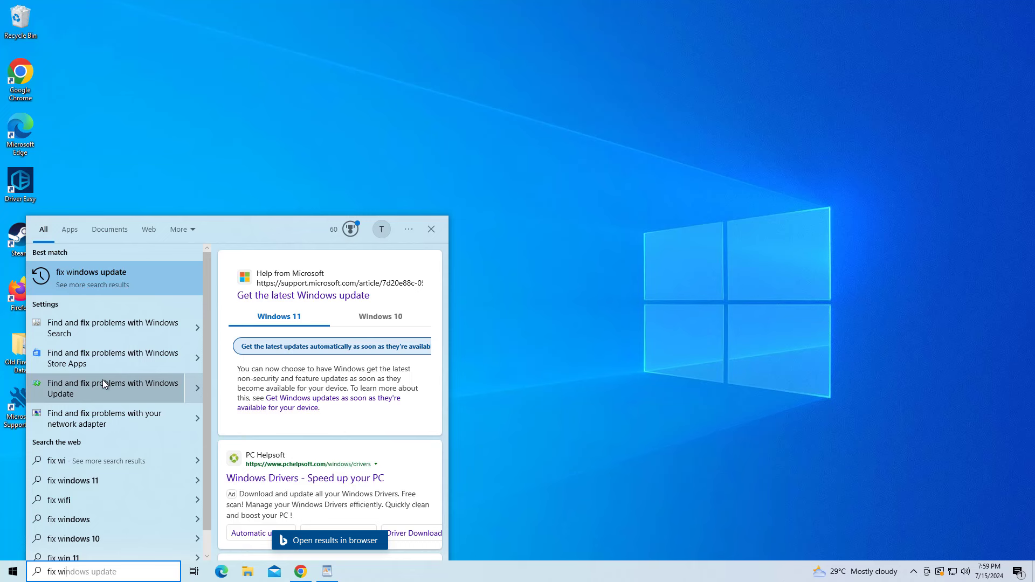
Run the Windows Update troubleshooter past the restart warning, then close it once fixes apply.
left_click(634, 330)
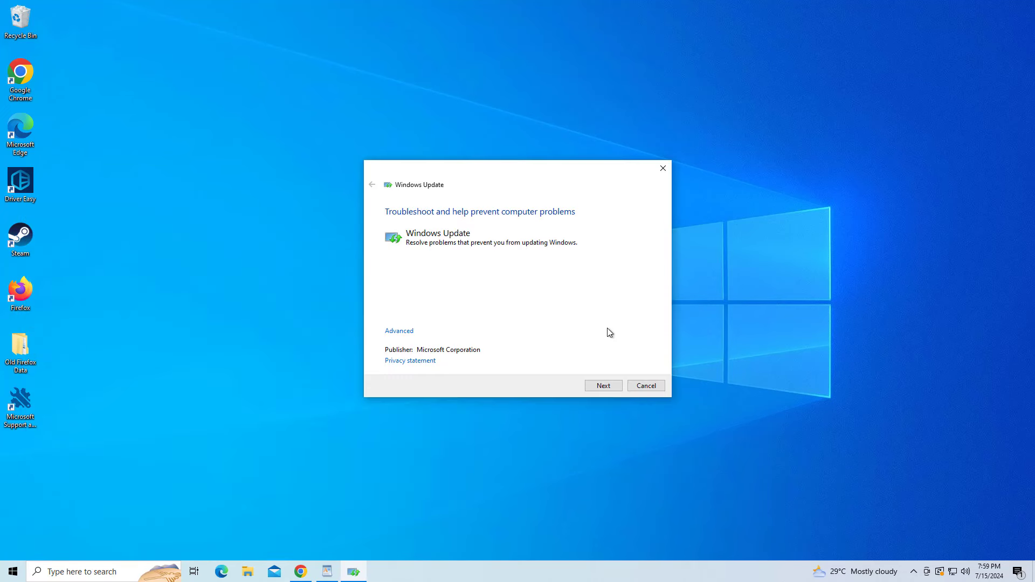
left_click(603, 386)
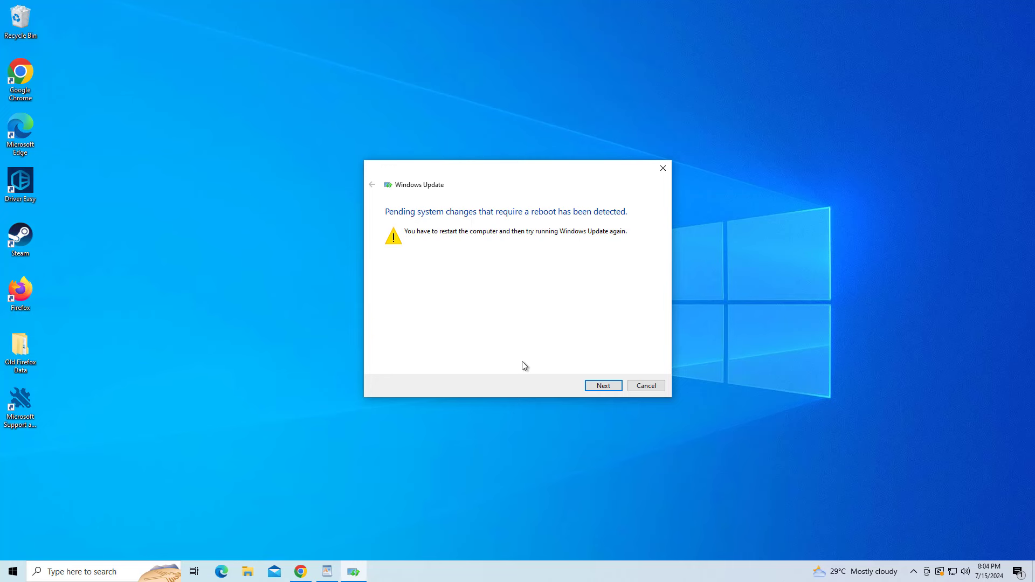
key("Return")
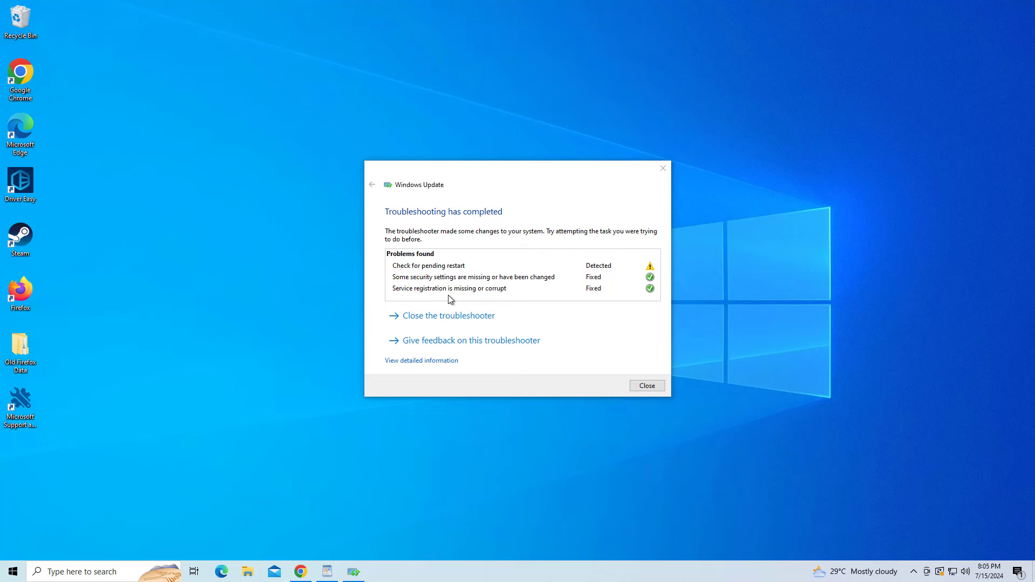
left_click(487, 317)
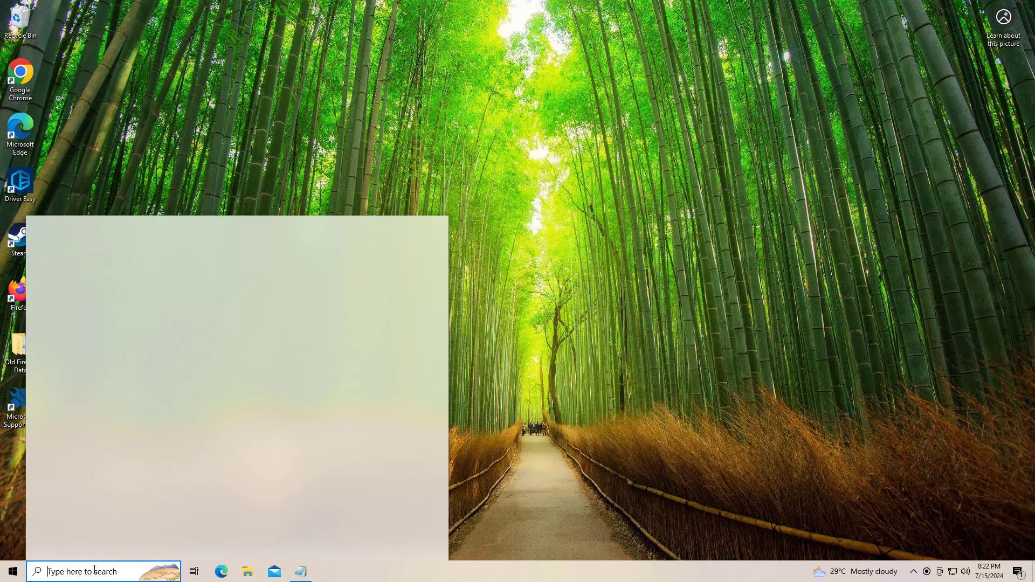
Launch Command Prompt as administrator to run the sfc /scannow scan.
type("cmd")
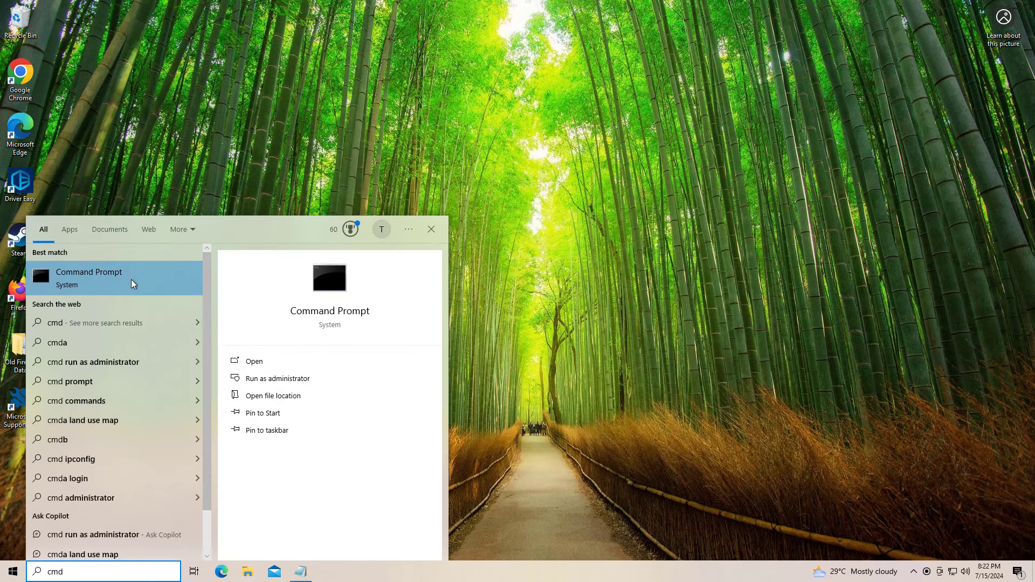
right_click(135, 284)
left_click(161, 290)
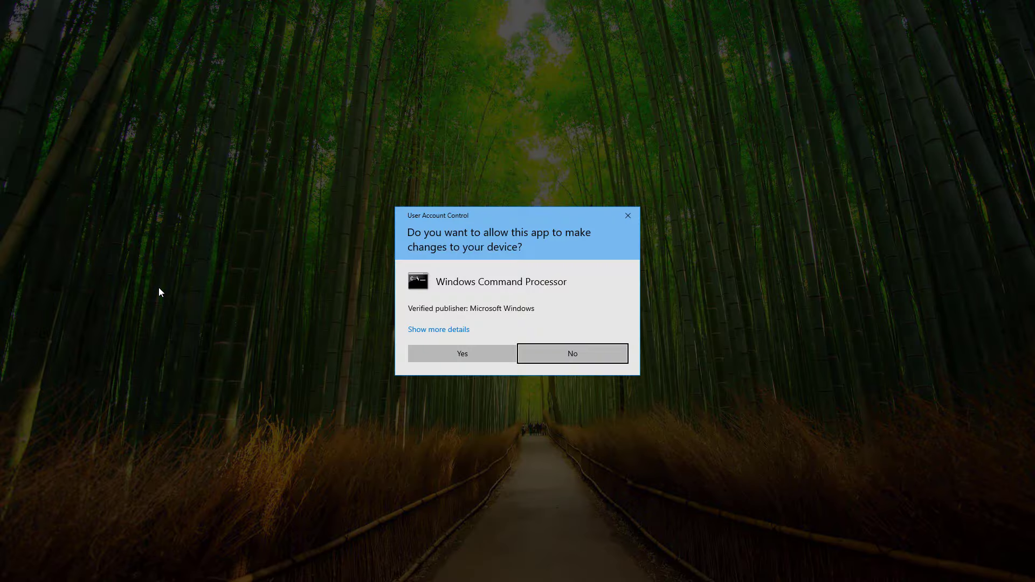
left_click(464, 354)
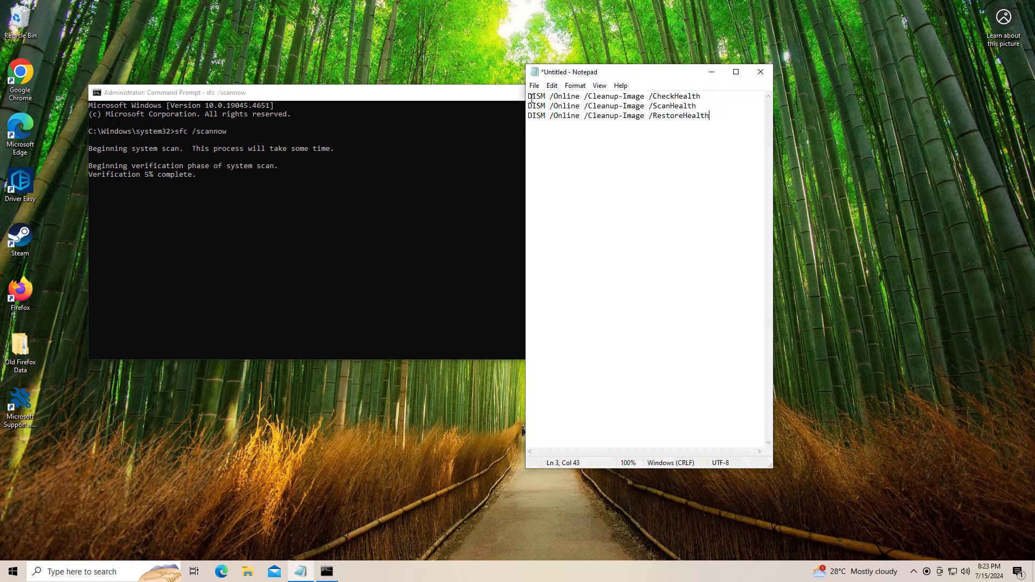
Copy the three DISM commands from Notepad and dismiss the system tools menu.
left_click_drag(529, 97, 722, 124)
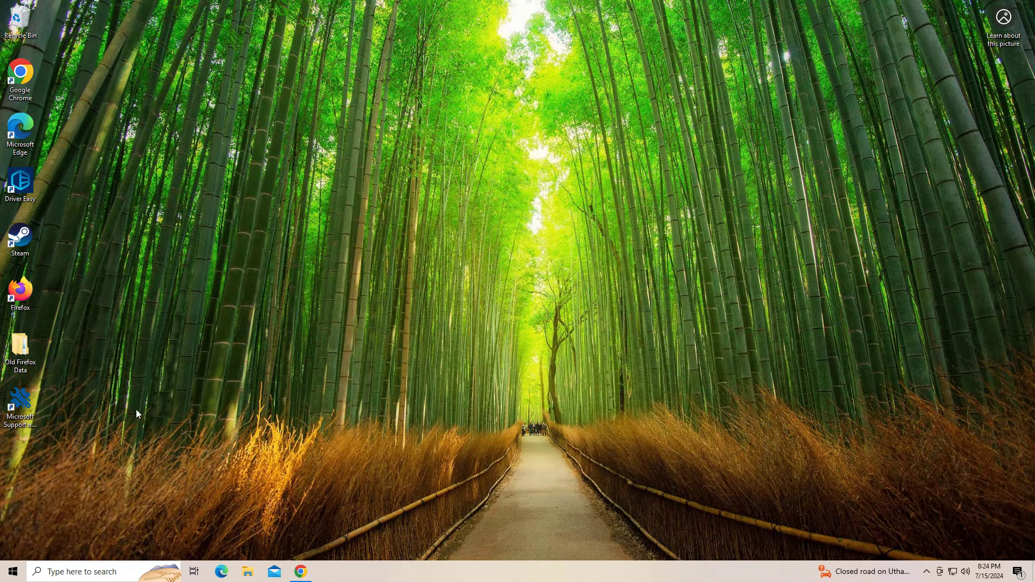
right_click(15, 573)
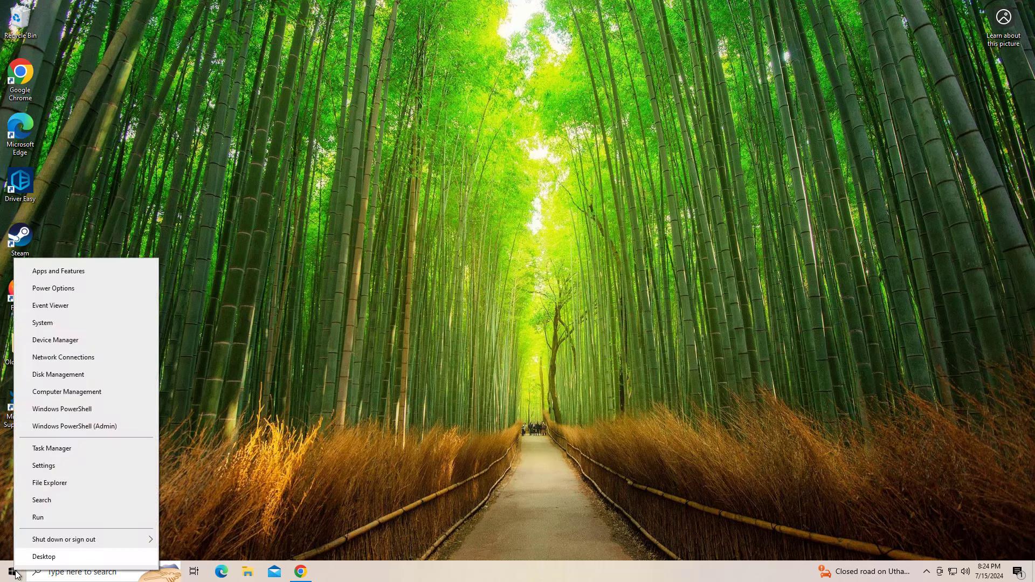
left_click(373, 450)
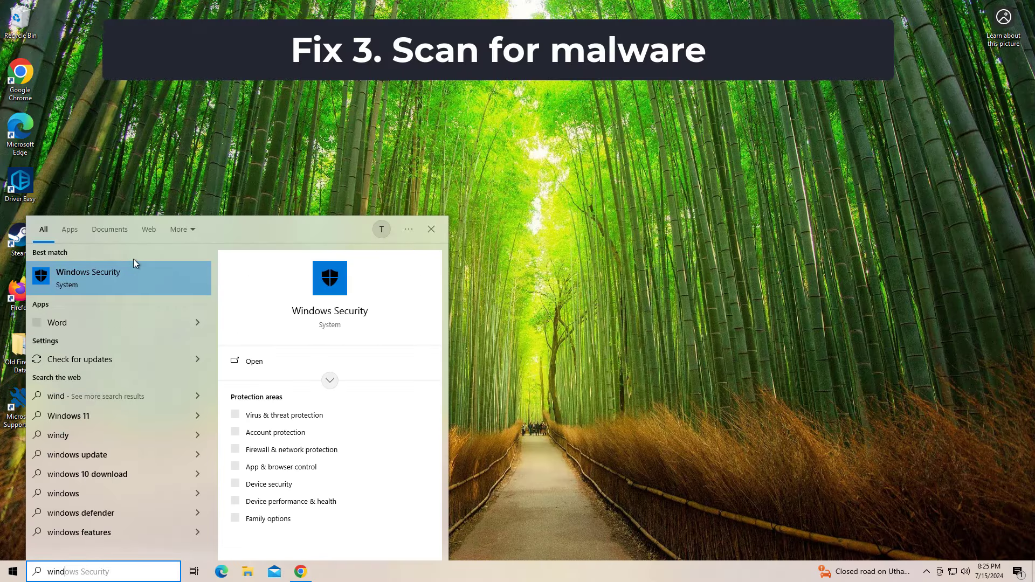
In Windows Security's Virus & threat protection scan options, choose Microsoft Defender Offline scan and start it.
left_click(79, 271)
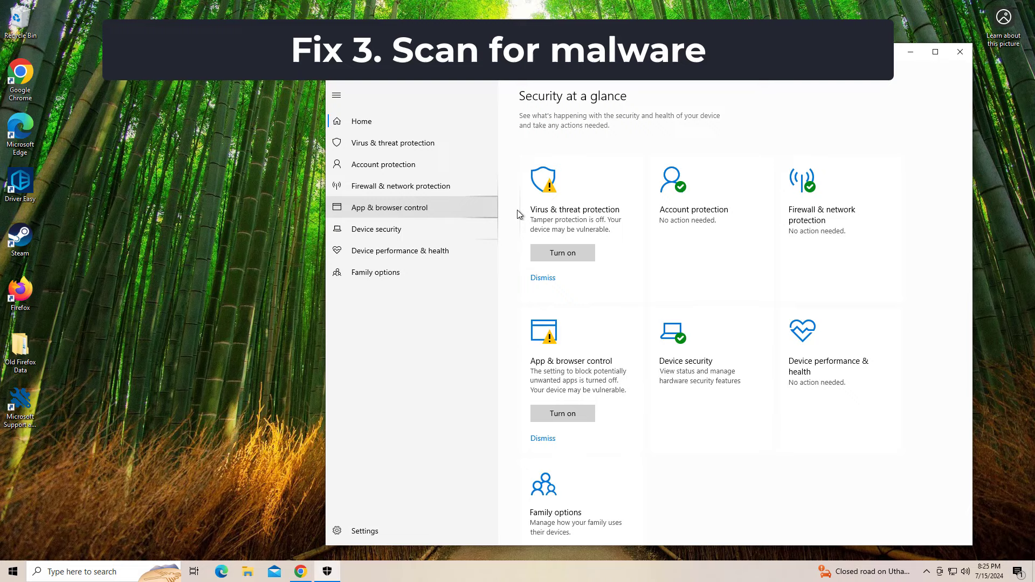
left_click(565, 212)
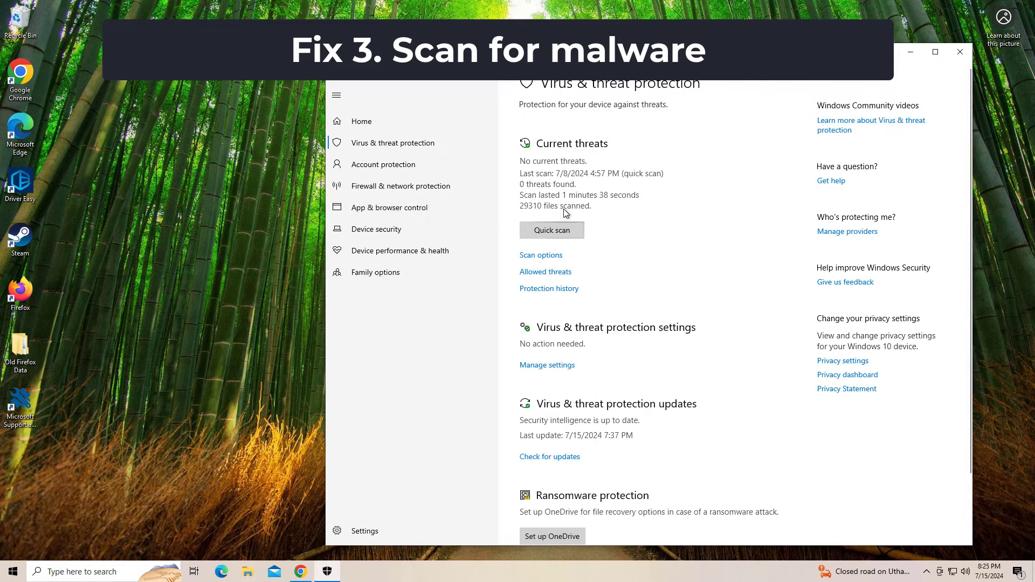
scroll(593, 313, "down", 3)
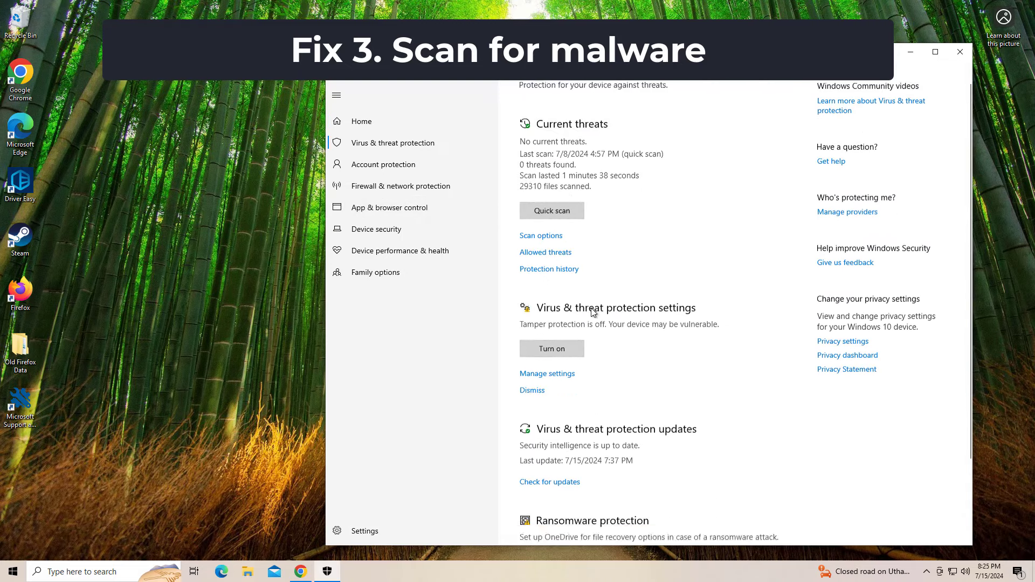
scroll(593, 313, "up", 2)
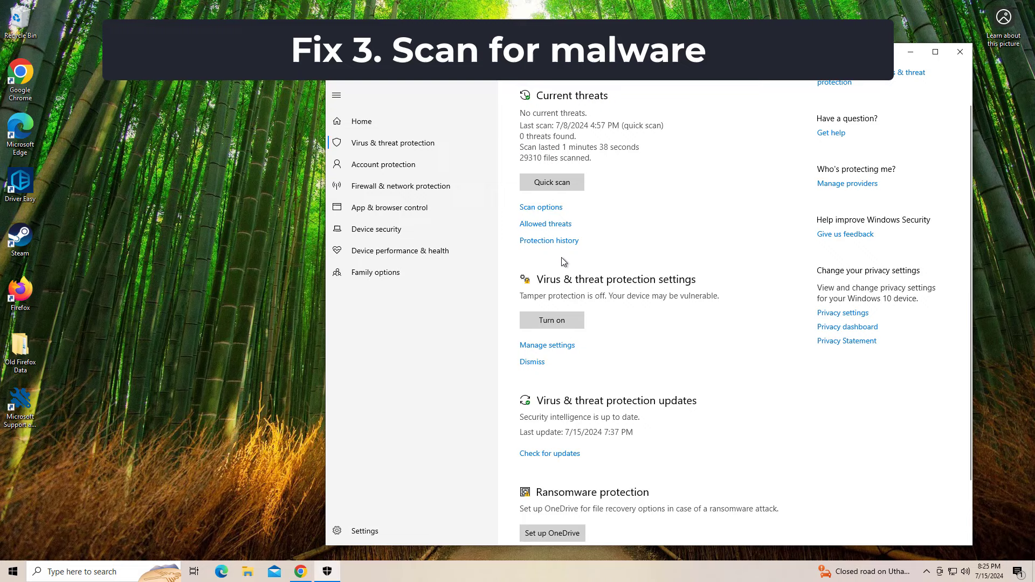
left_click(541, 211)
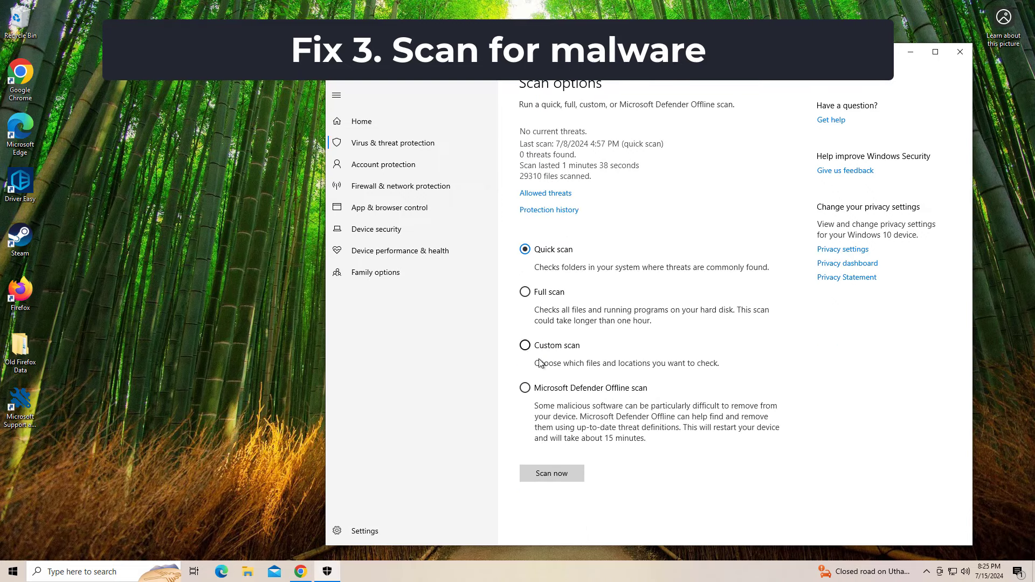
left_click(525, 388)
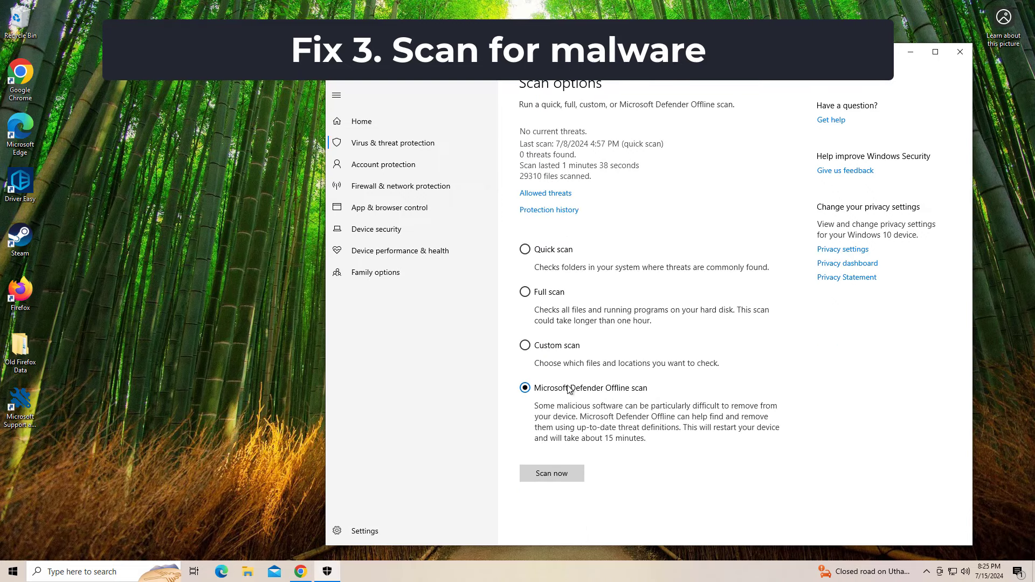
left_click(554, 477)
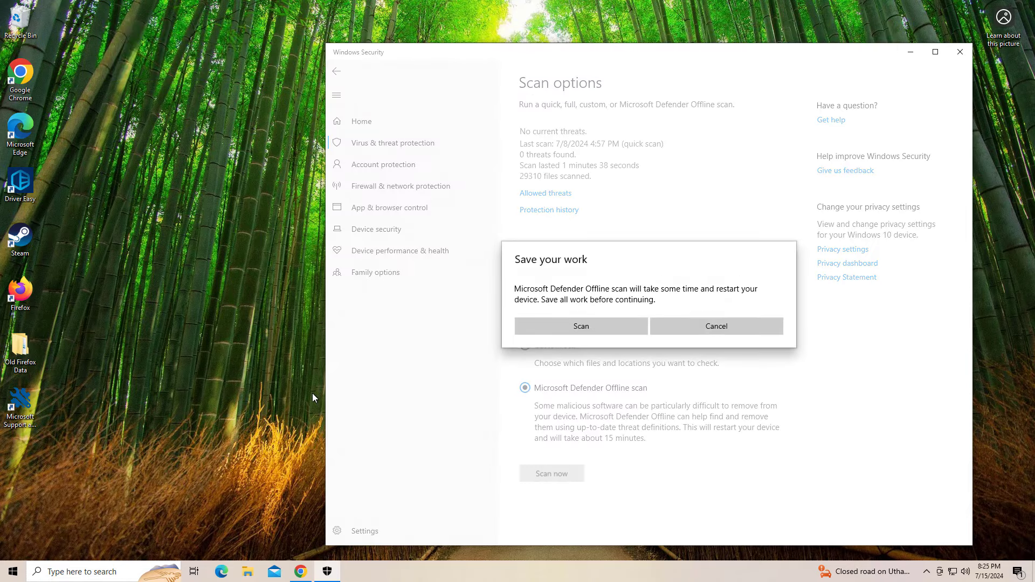
Confirm the Defender Offline scan, approve the admin prompt, and close the sign-out notice.
left_click(600, 325)
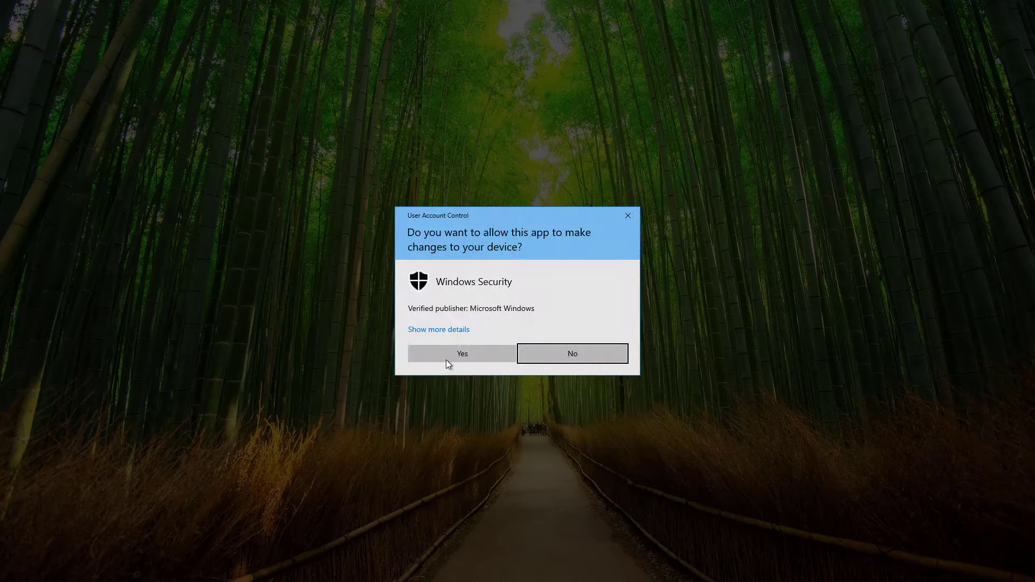
left_click(446, 361)
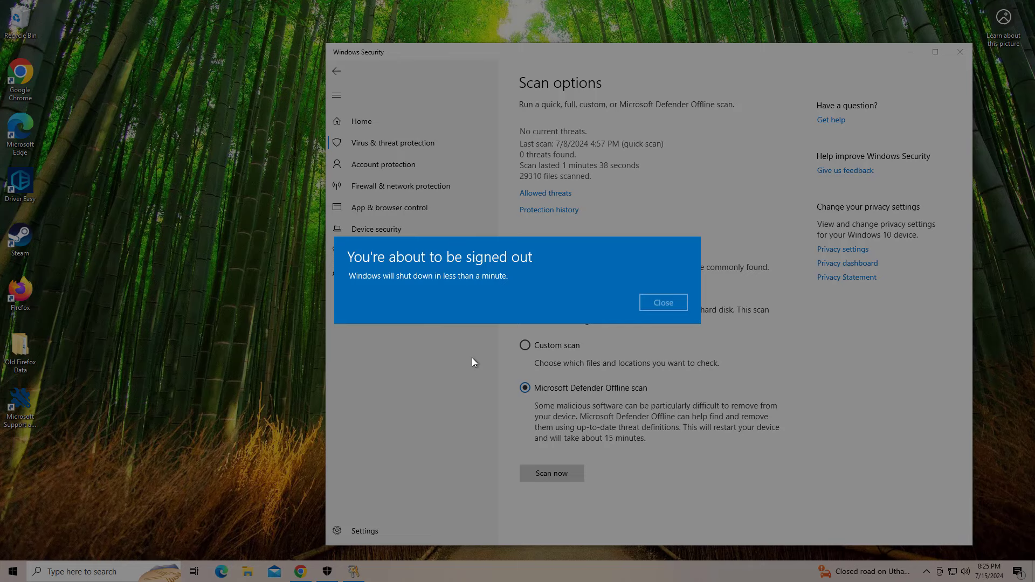
left_click(678, 306)
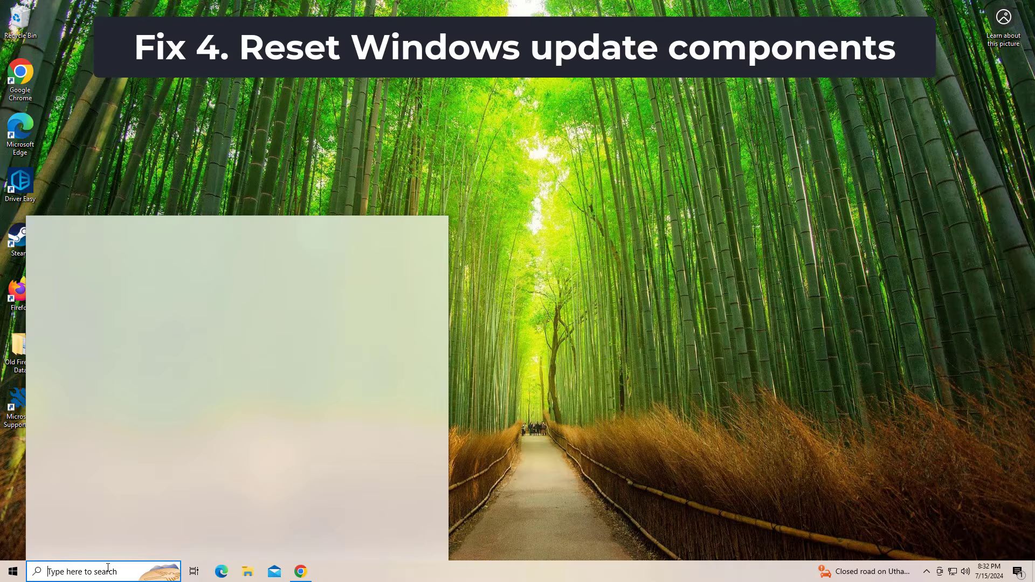
Paste the 53-line Windows Update reset script into a new Notepad document and choose Save As.
type("note")
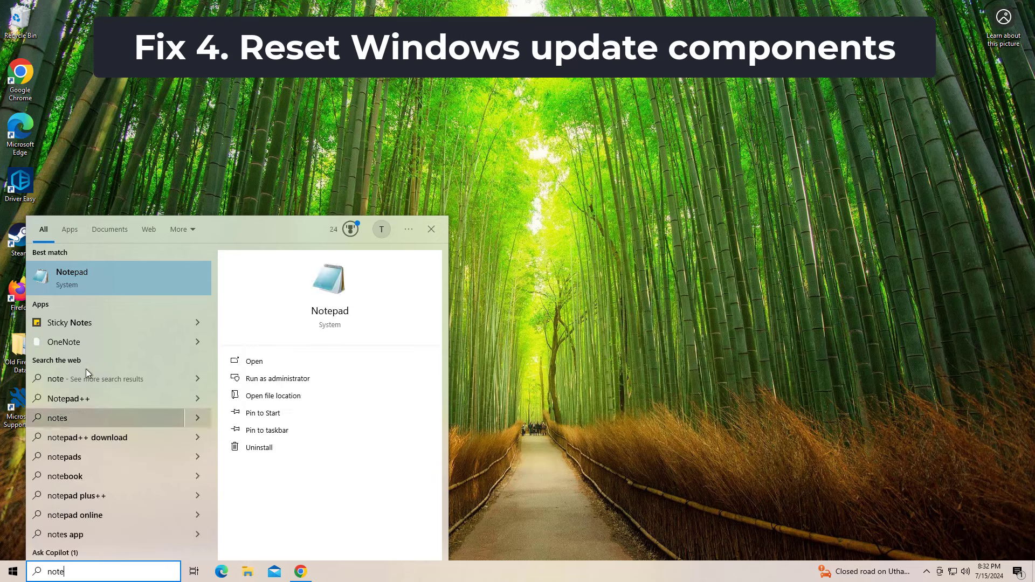
left_click(115, 266)
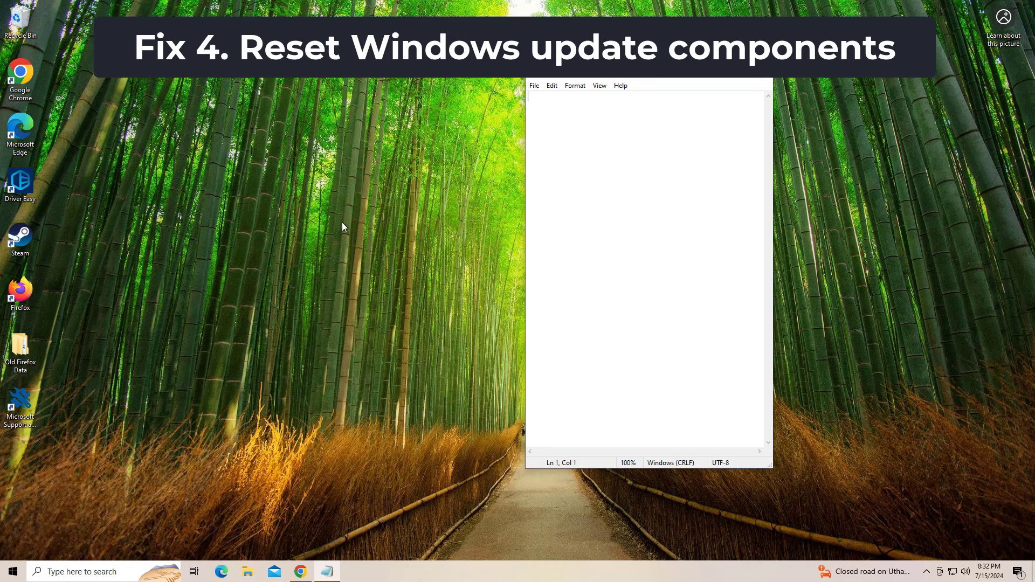
right_click(546, 182)
left_click(561, 230)
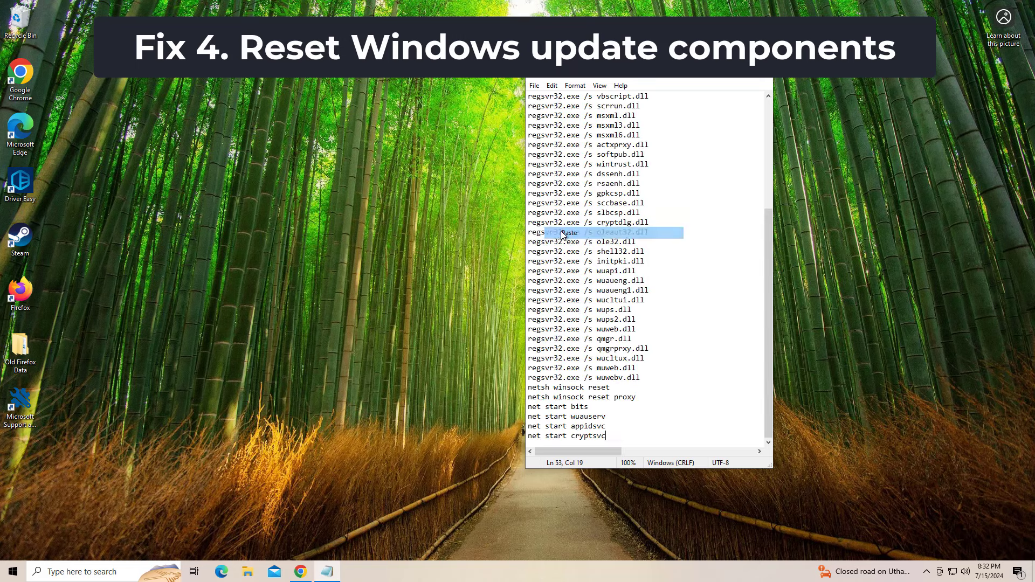
scroll(556, 234, "up", 6)
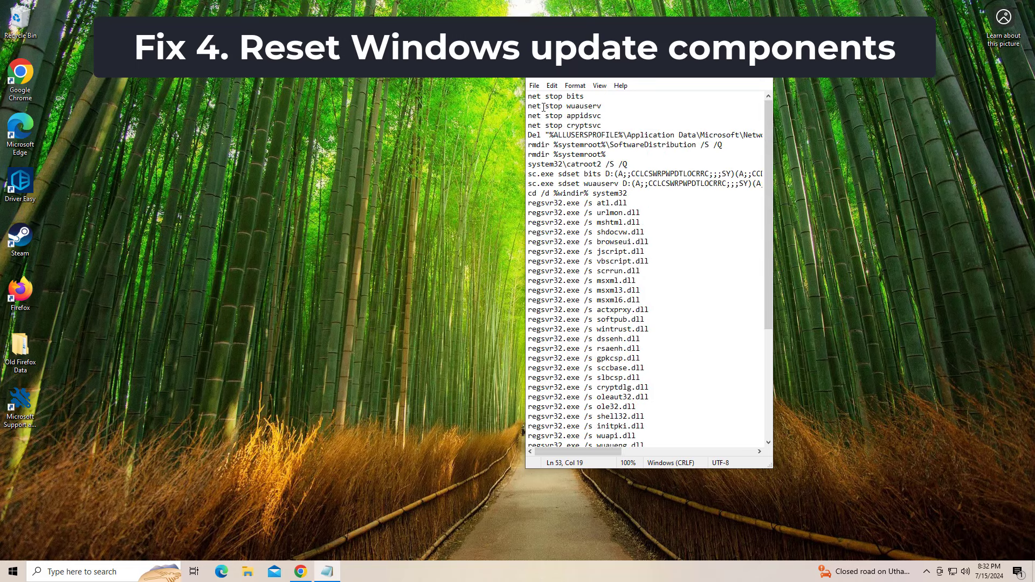
left_click(534, 85)
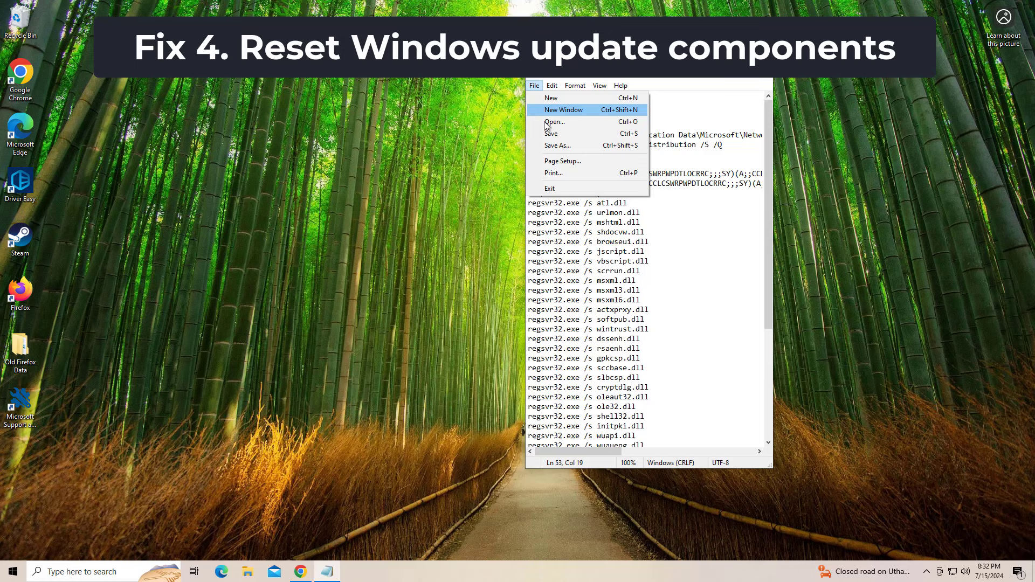
left_click(558, 145)
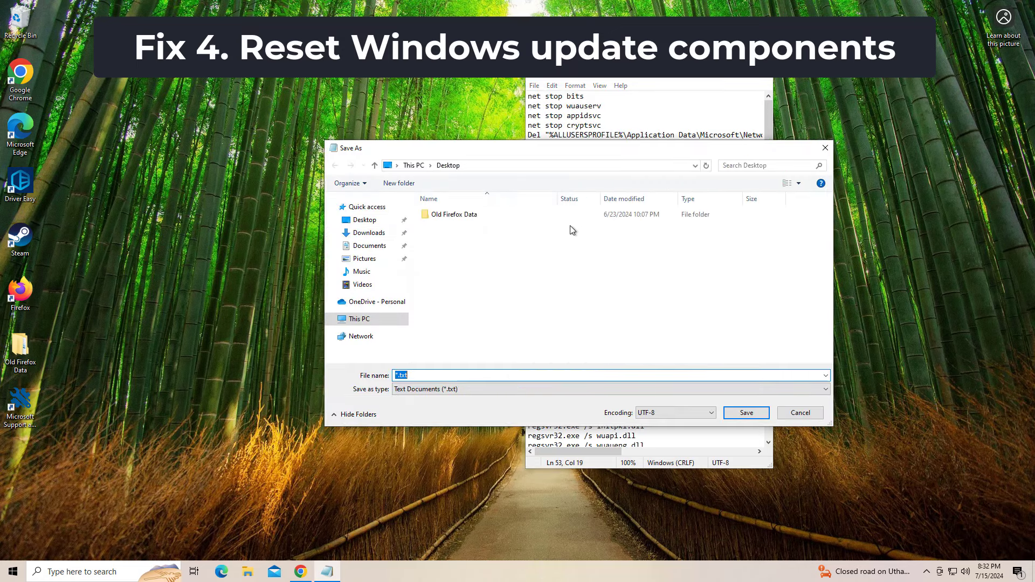
Save the script to the Desktop as 'reset windows omponents.bat'.
left_click(403, 221)
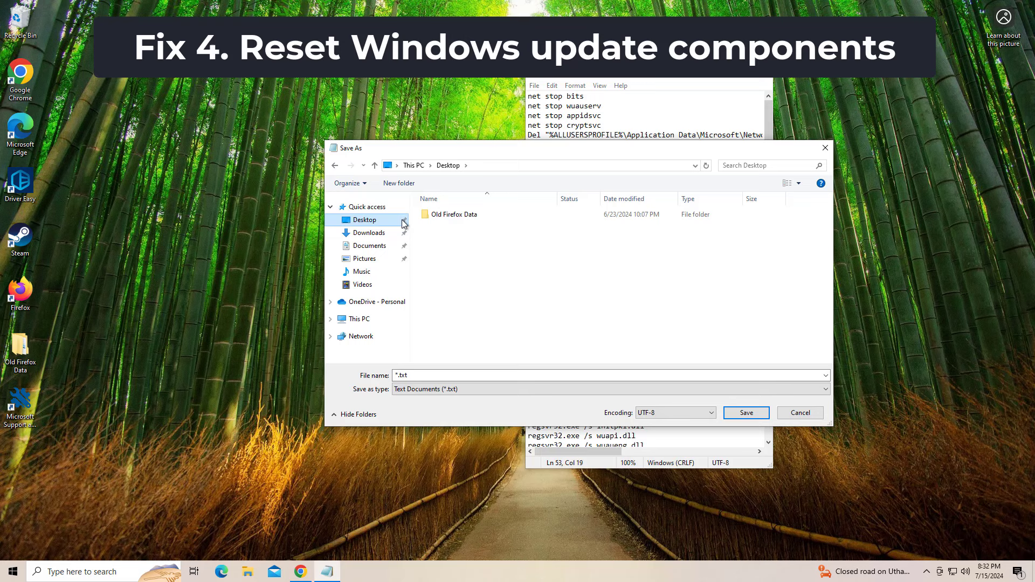
left_click(417, 378)
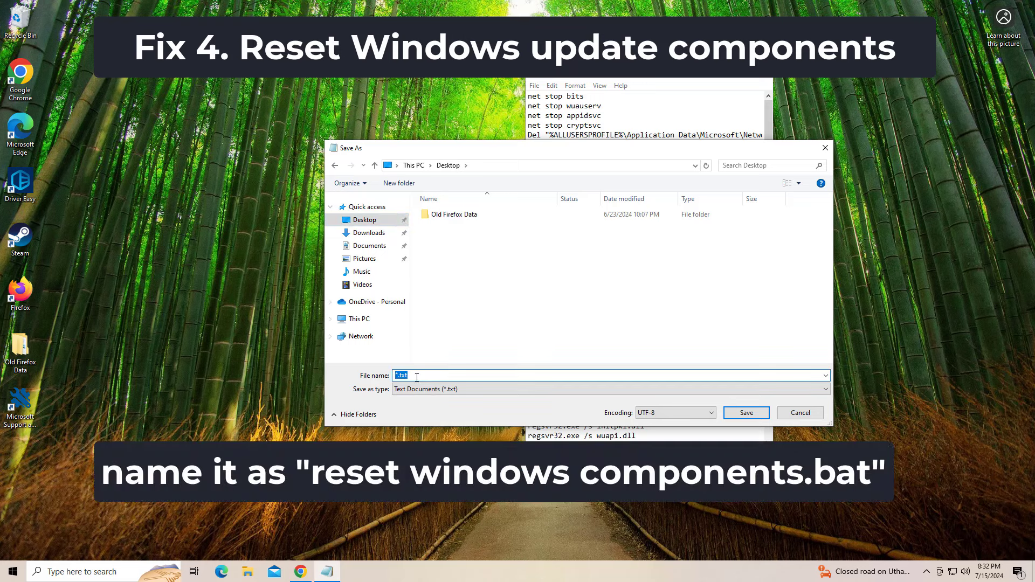
type("reset windows ompon")
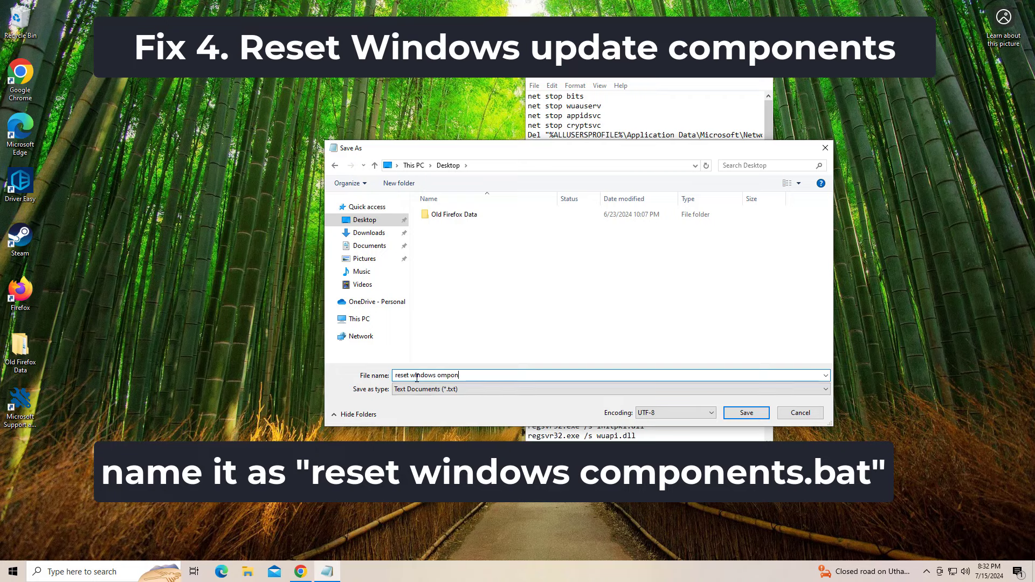
type("ents.bat")
left_click(746, 413)
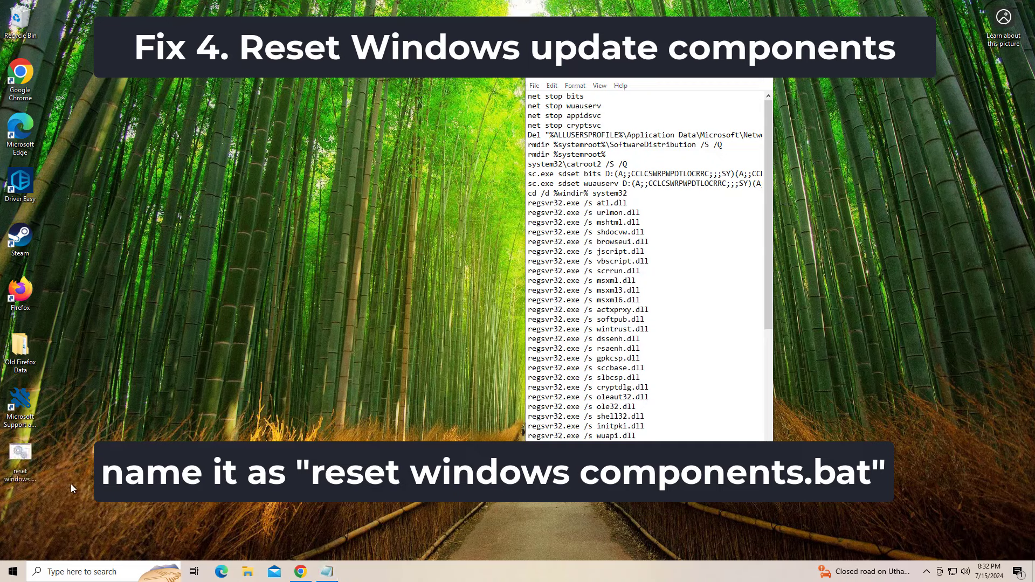
Run 'reset windows omponents.bat' as administrator and answer y to delete the downloader files.
right_click(28, 473)
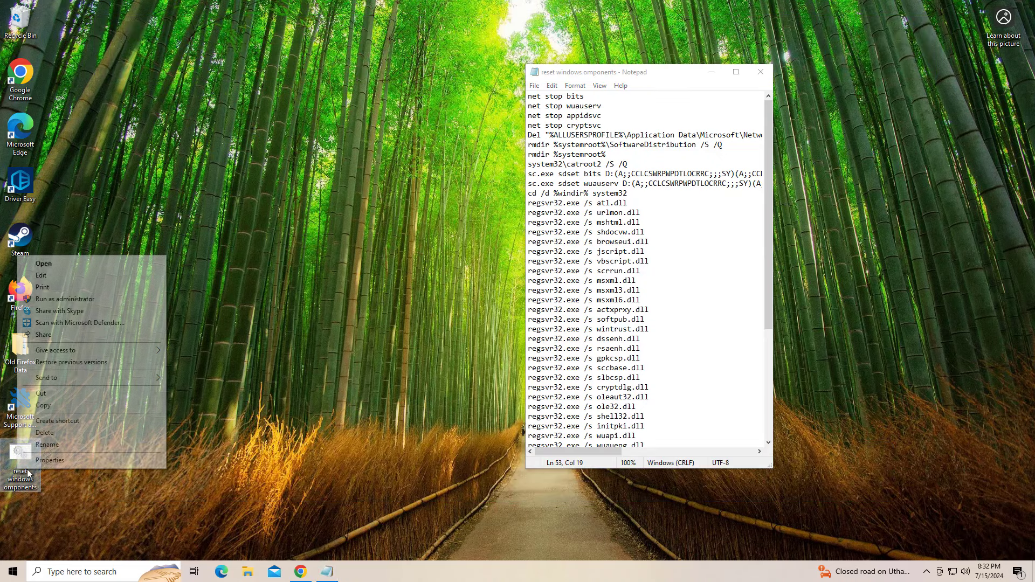
left_click(76, 300)
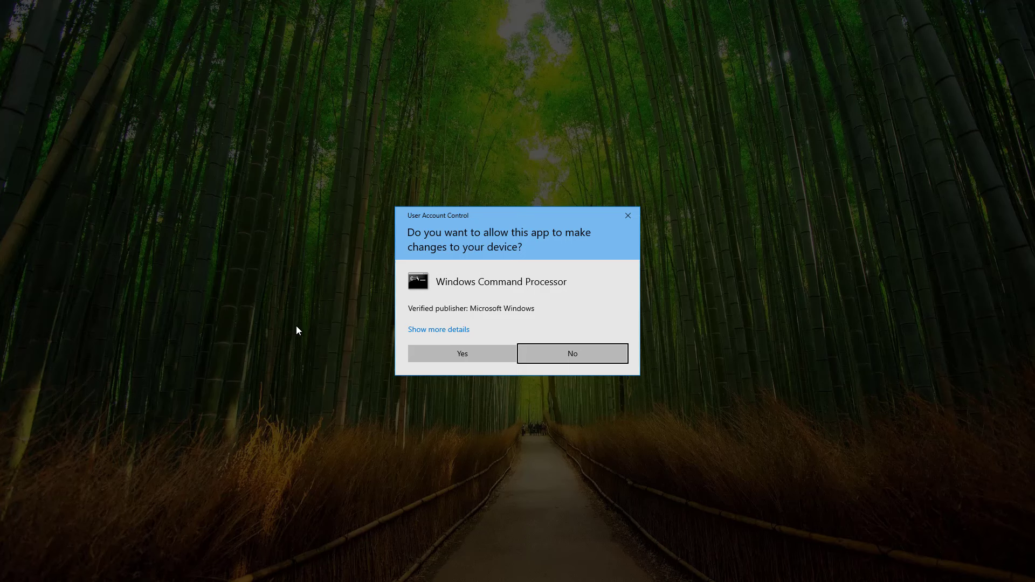
left_click(445, 349)
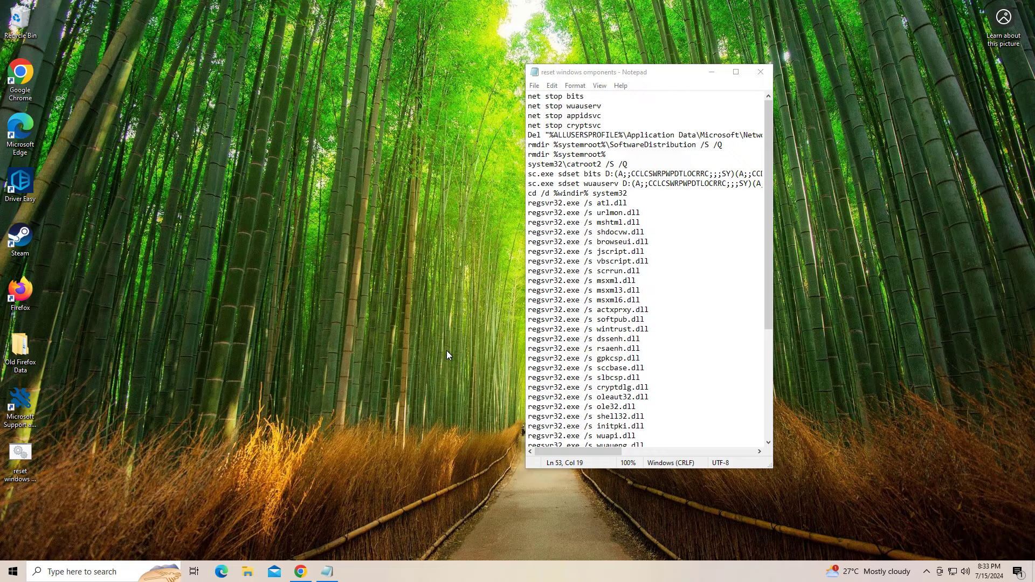
key("ctrl+v")
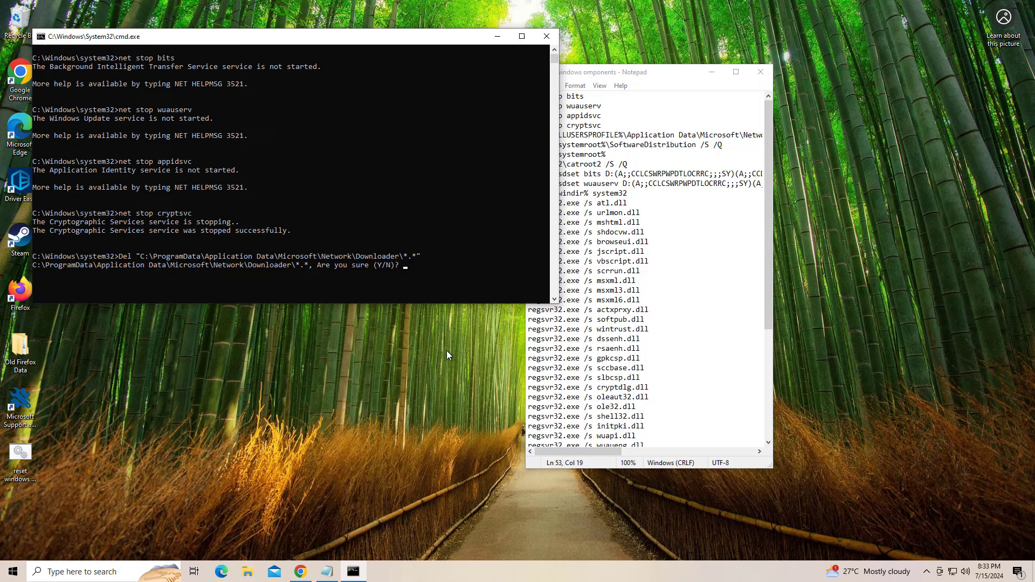
type("y")
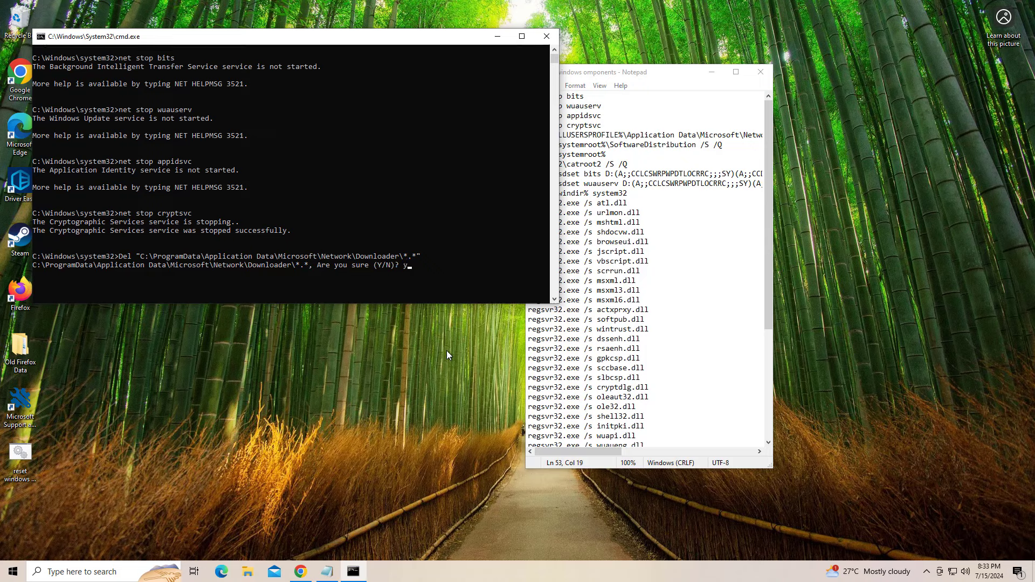
key("Return")
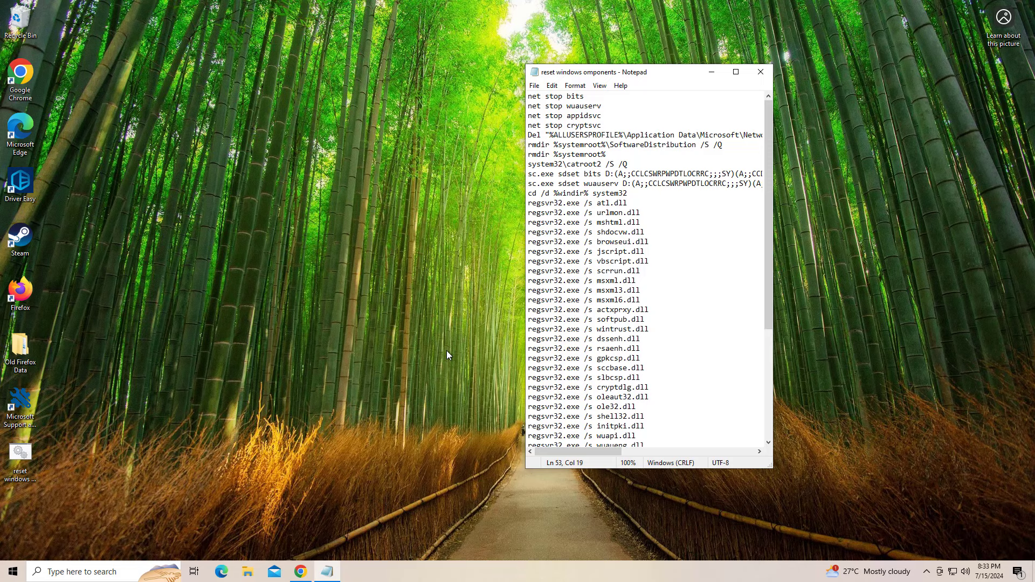
Close Notepad and bring up the Start menu's Sleep, Shut down and Restart choices.
left_click(761, 71)
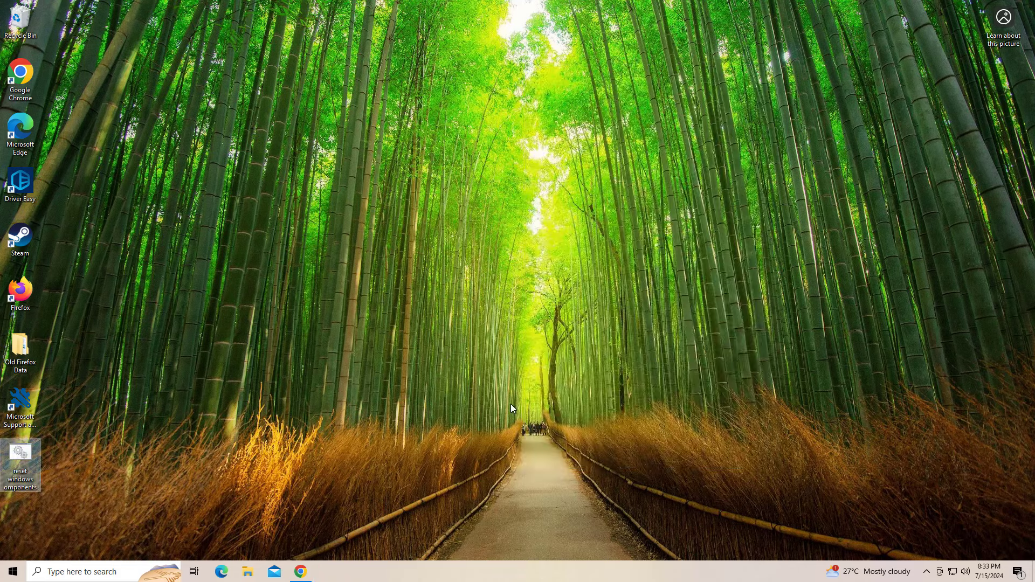
left_click(7, 570)
left_click(9, 547)
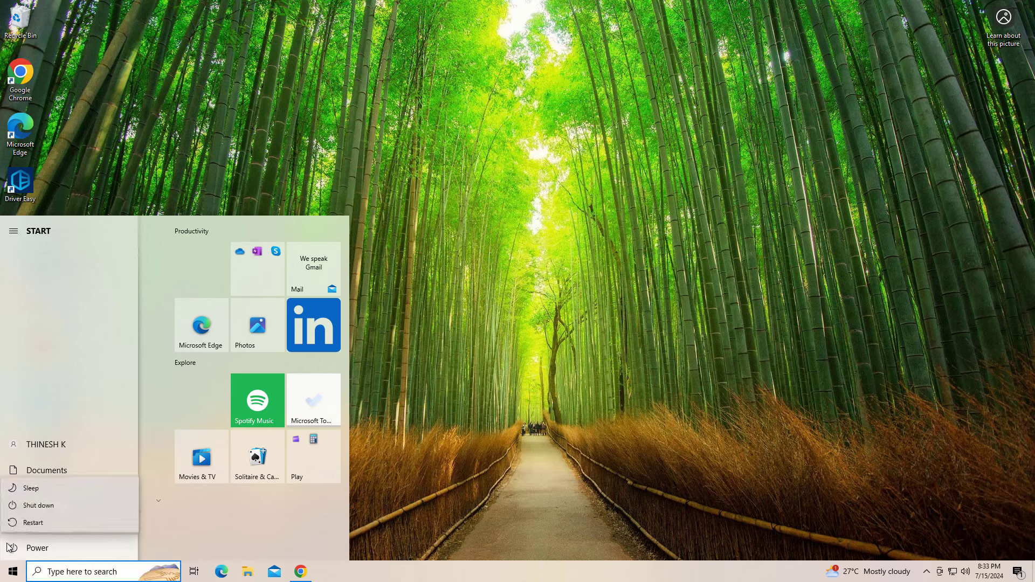